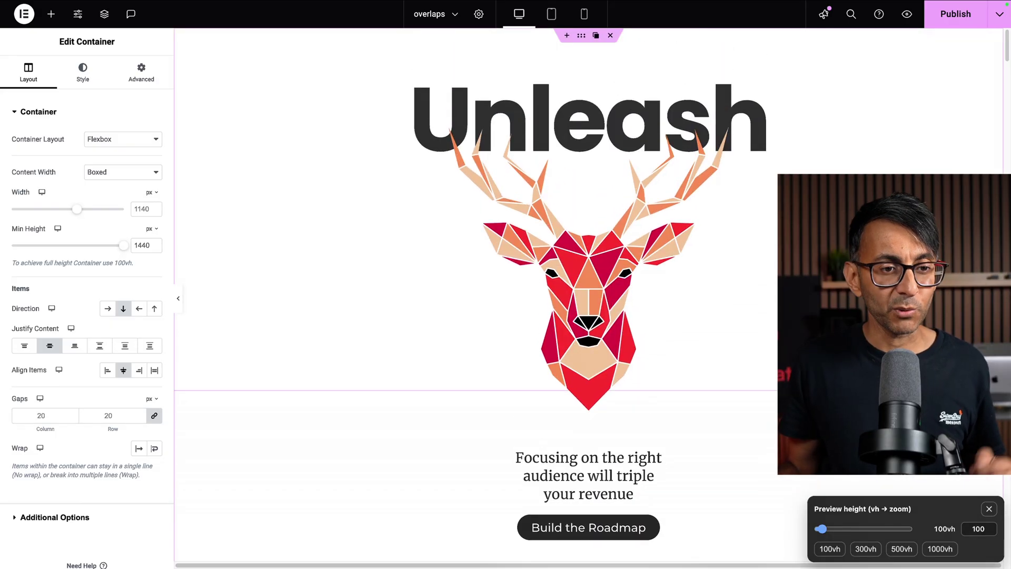
Zoom the canvas out to a 250vh preview height and scroll through the sections.
left_click_drag(822, 529, 837, 529)
scroll(366, 428, "down", 10)
scroll(366, 426, "up", 5)
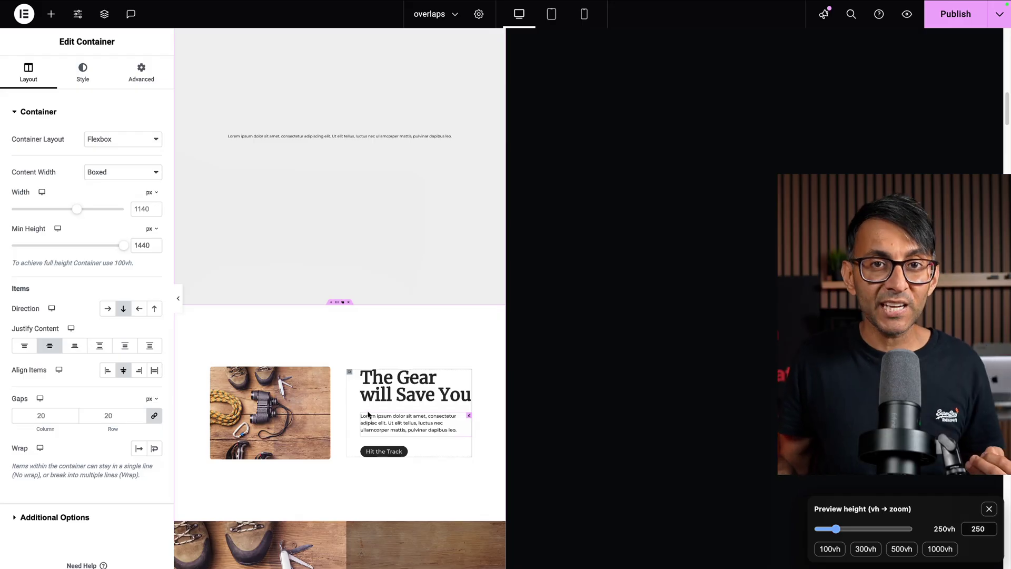
scroll(363, 410, "up", 5)
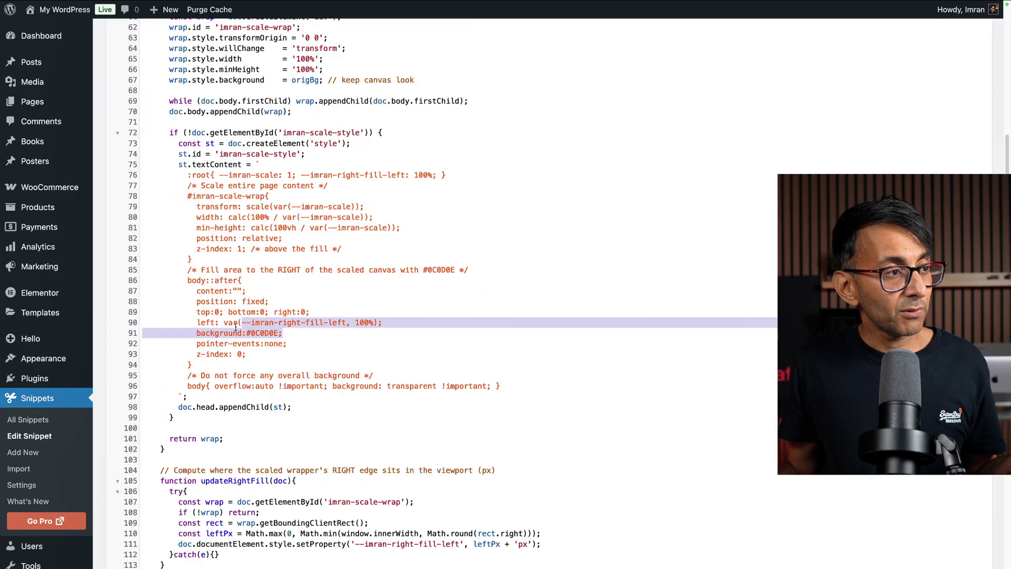
Select the background colour declaration on line 91 of the PageZoomer code, then deselect it.
left_click_drag(283, 333, 182, 329)
left_click(373, 343)
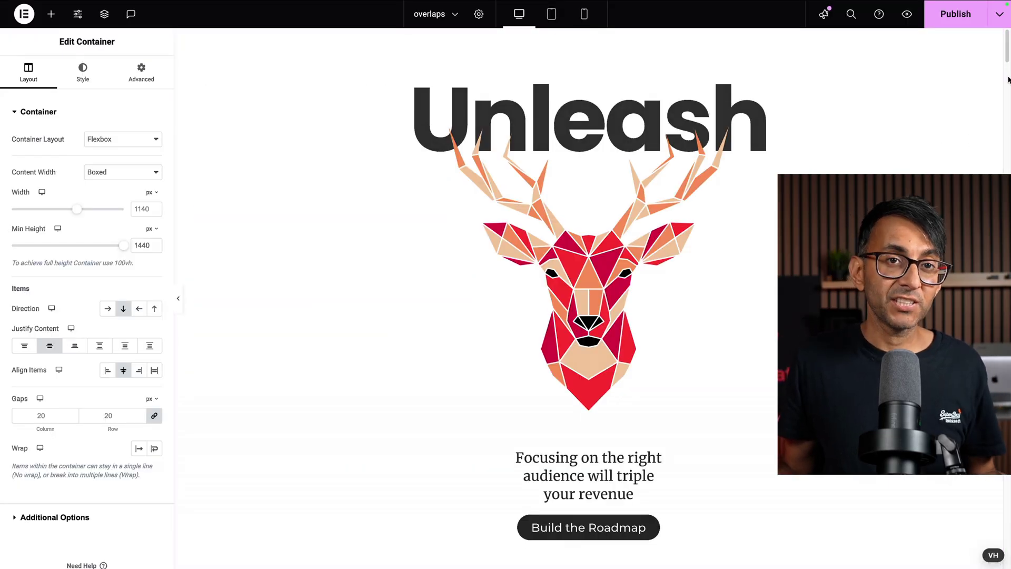
Scroll through the page canvas, then preview the page live in a new tab.
scroll(1005, 51, "down", 20)
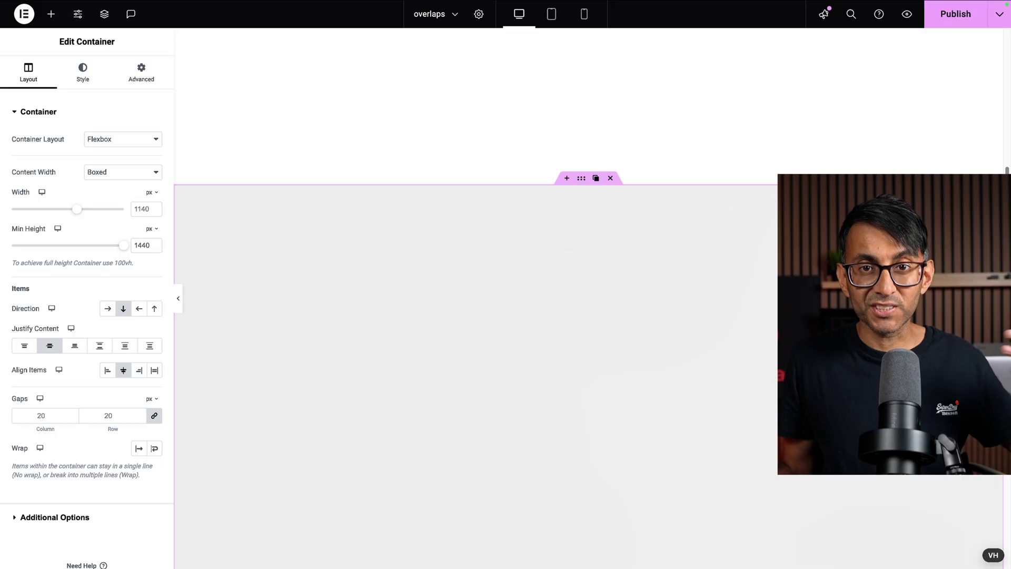
scroll(589, 298, "down", 8)
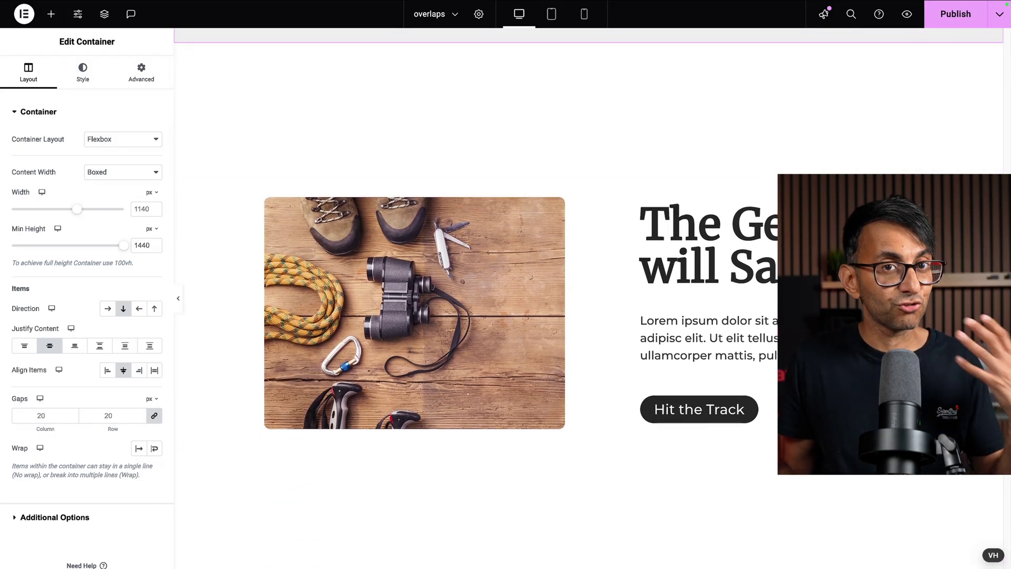
scroll(589, 298, "up", 20)
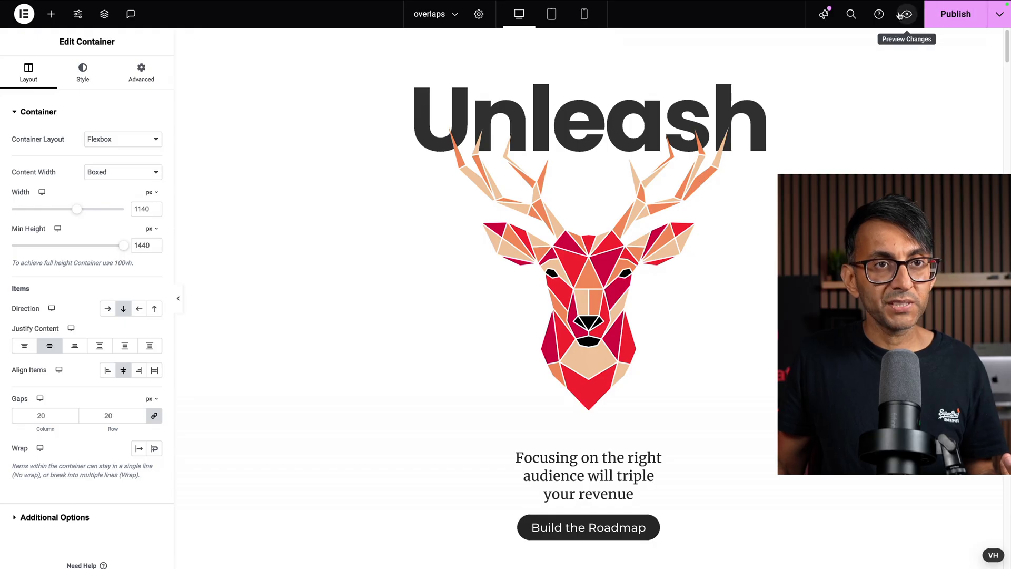
left_click(908, 31)
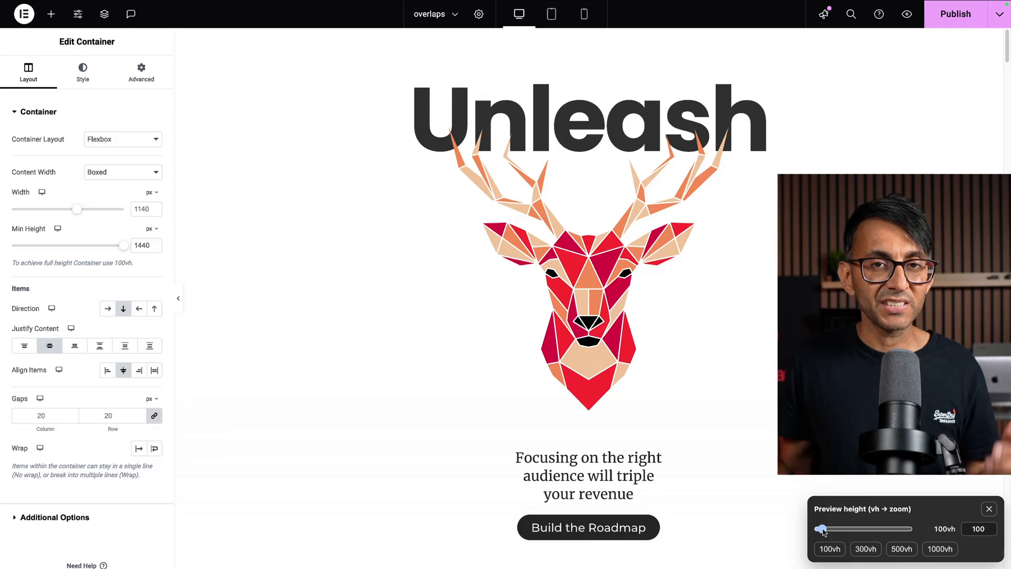
Zoom the canvas out to view the whole page, then back in to 390vh.
left_click_drag(824, 532, 889, 533)
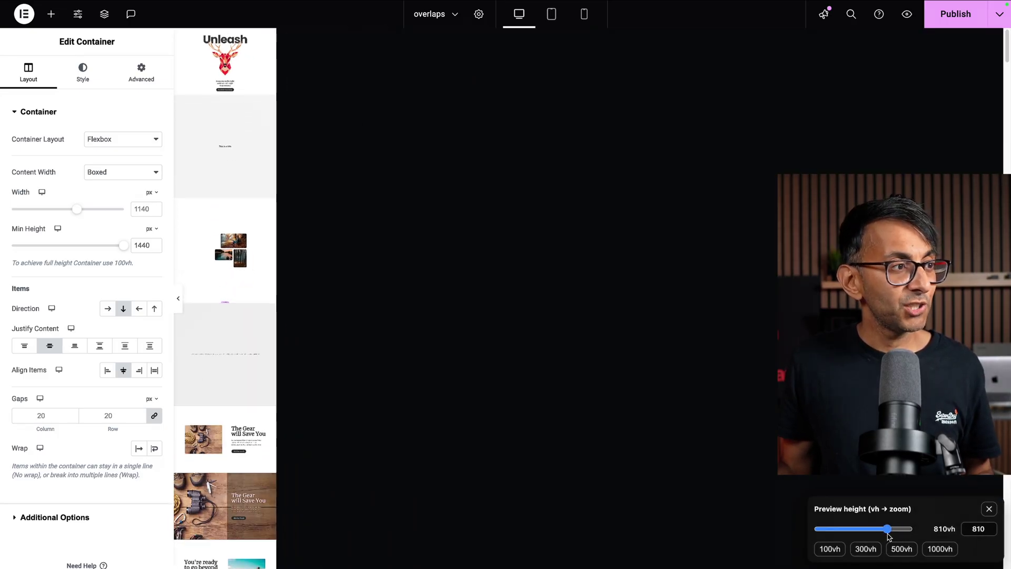
scroll(147, 293, "down", 1)
scroll(246, 320, "down", 4)
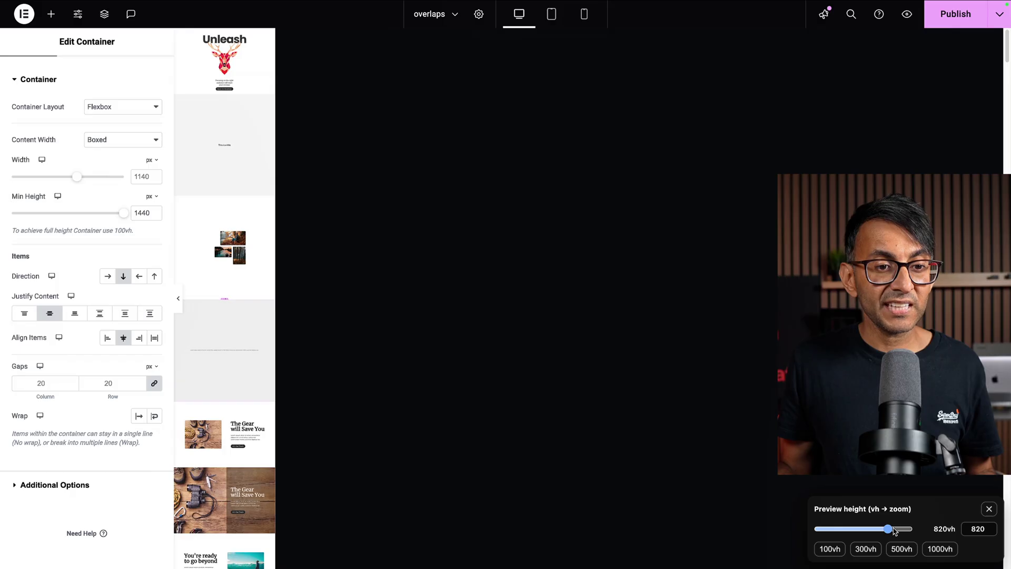
left_click_drag(888, 528, 849, 530)
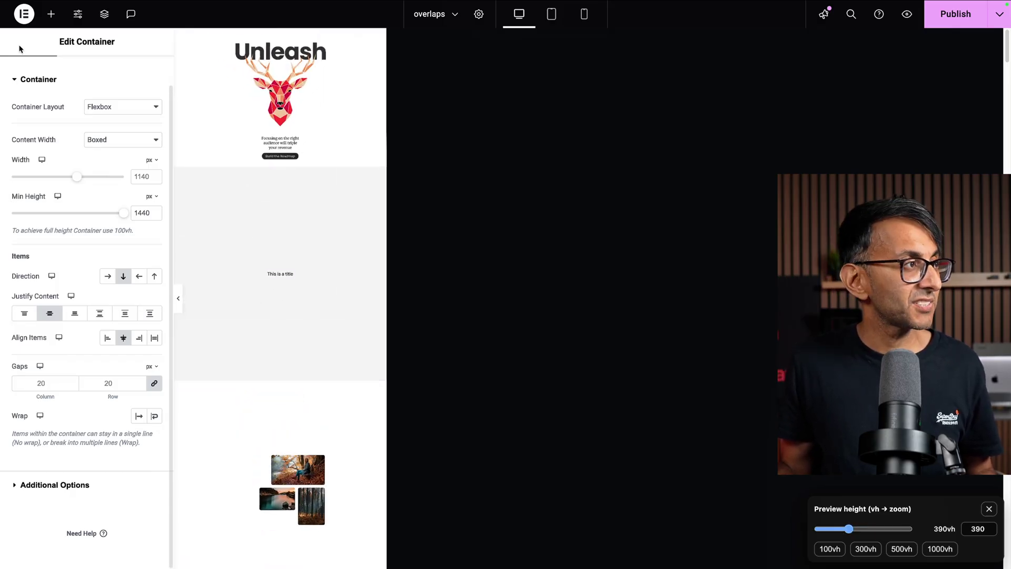
Place an Image widget with the city street photo above 'This is a title', then nudge the zoom to 350vh.
left_click(51, 14)
left_click_drag(128, 481, 285, 283)
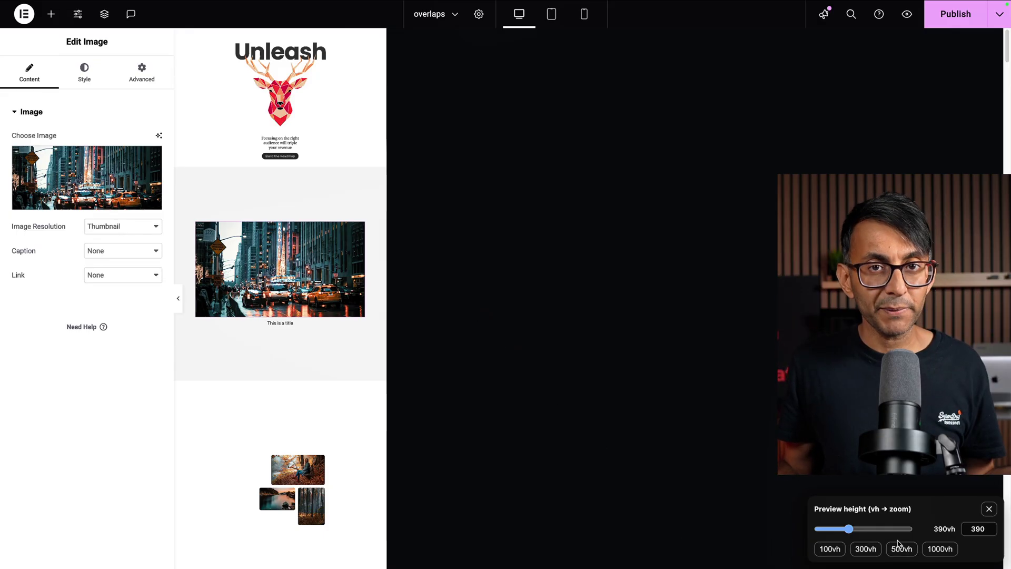
left_click_drag(849, 529, 846, 529)
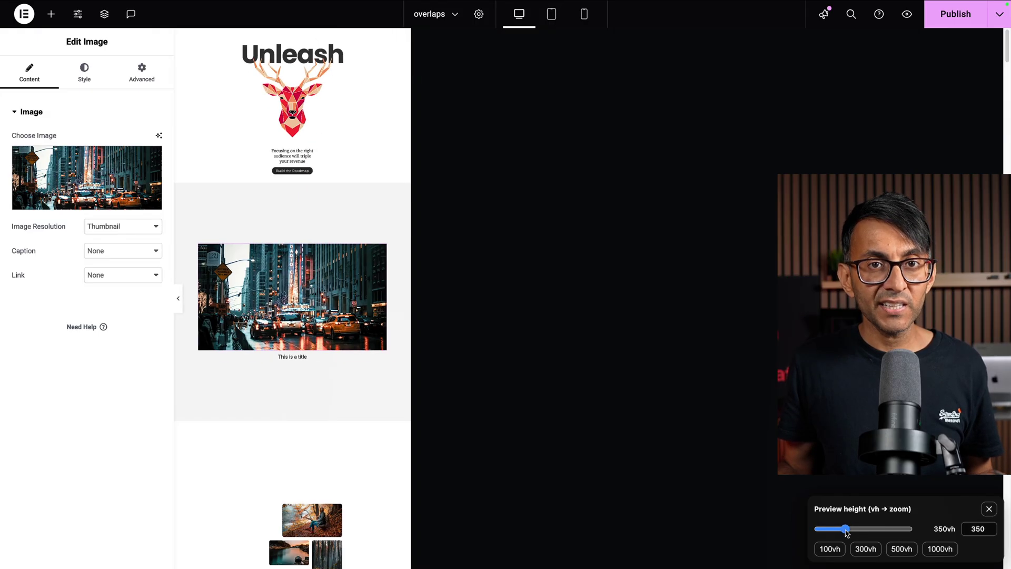
Reset to 100vh, try the 300vh, 500vh and 1000vh presets, then return to 100vh.
left_click(830, 550)
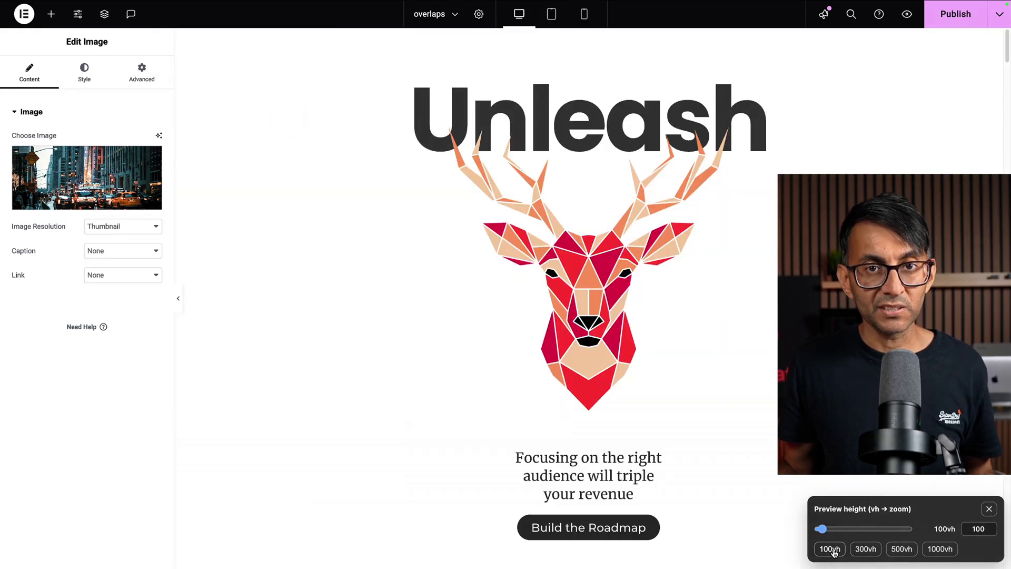
left_click(865, 549)
left_click(900, 550)
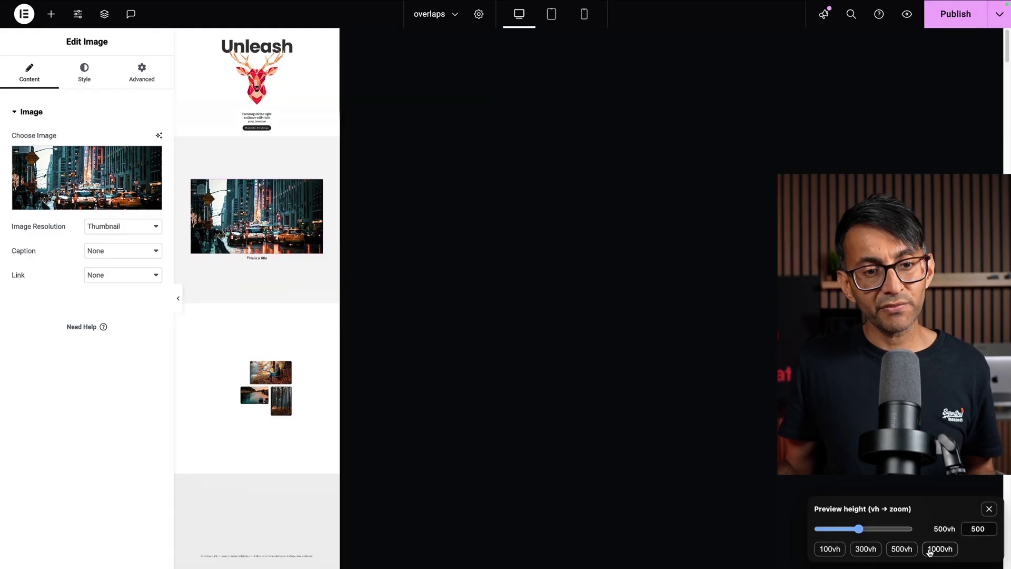
left_click(934, 549)
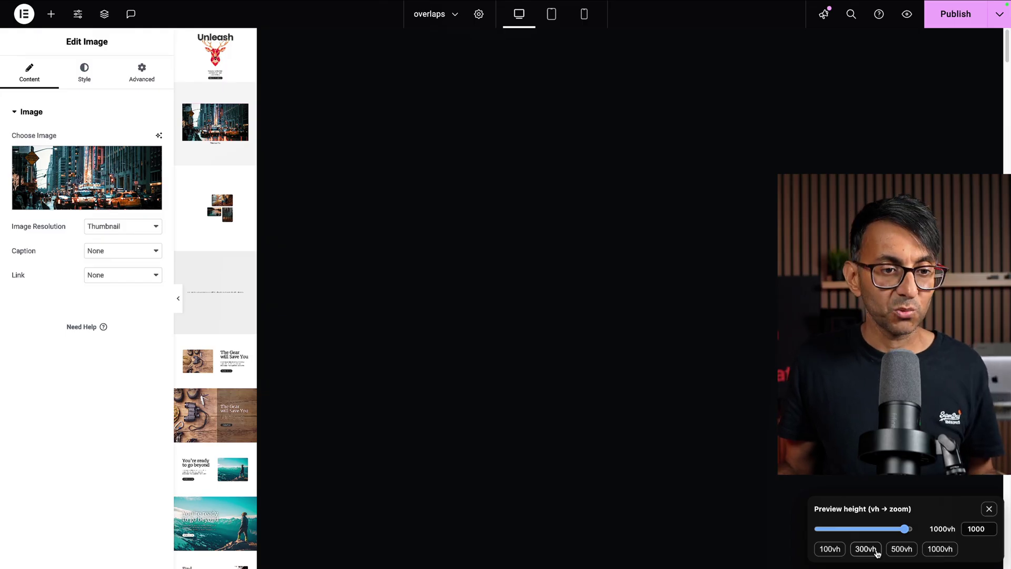
left_click(830, 550)
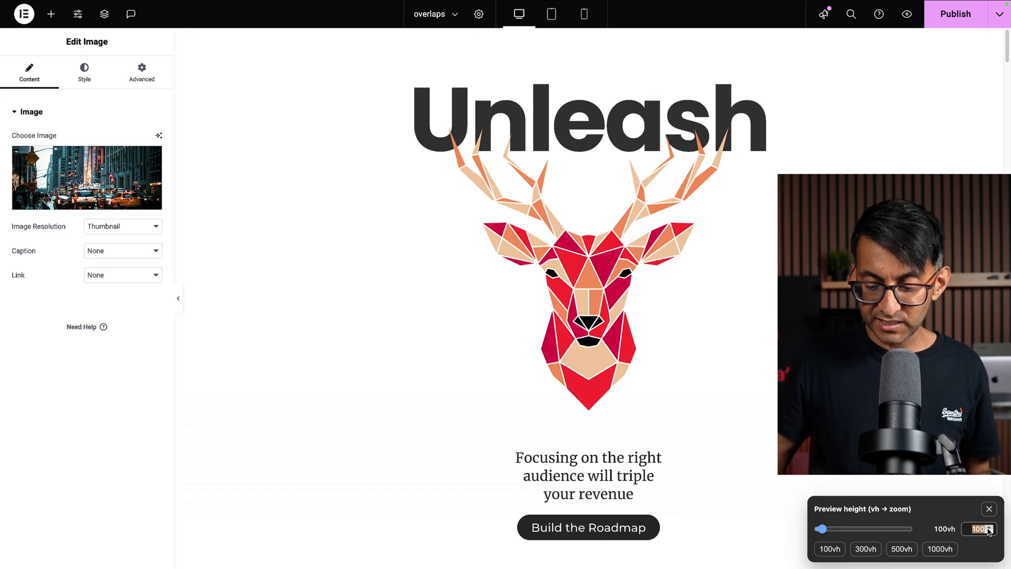
Apply a 150vh preview height, jump to 500vh, then zoom further out to 820vh.
key("Return")
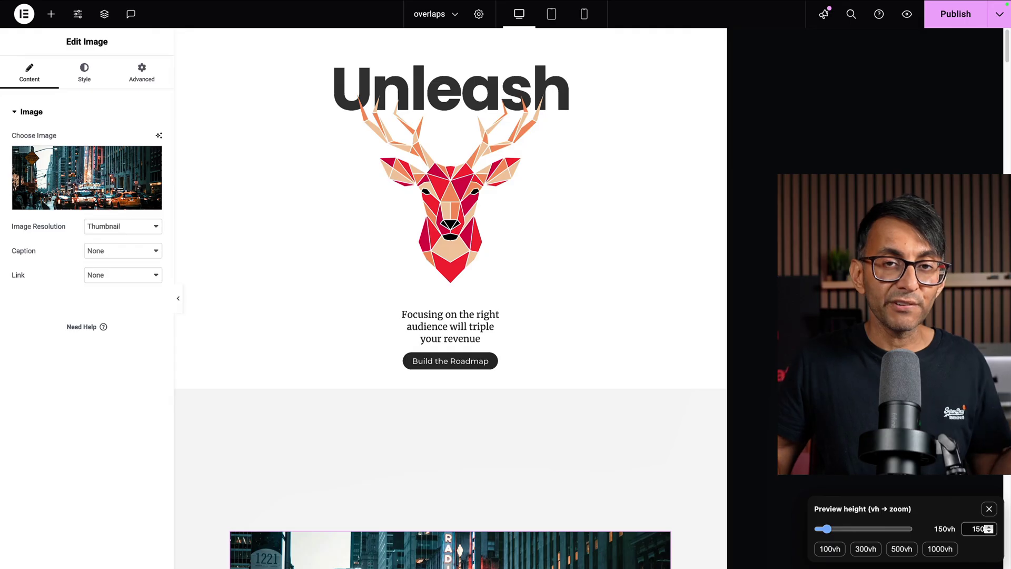
left_click(901, 549)
scroll(283, 309, "down", 10)
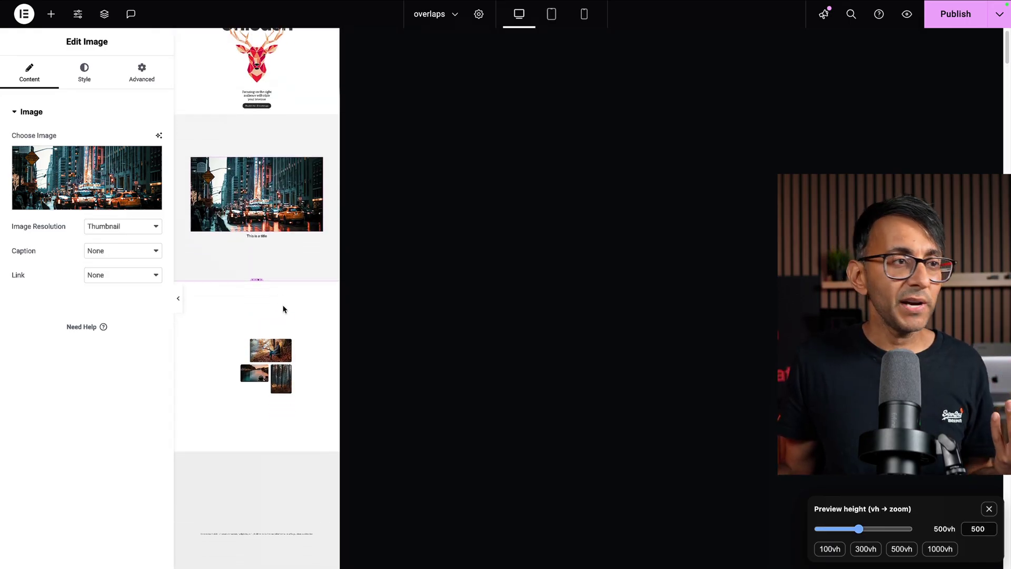
scroll(283, 309, "down", 1)
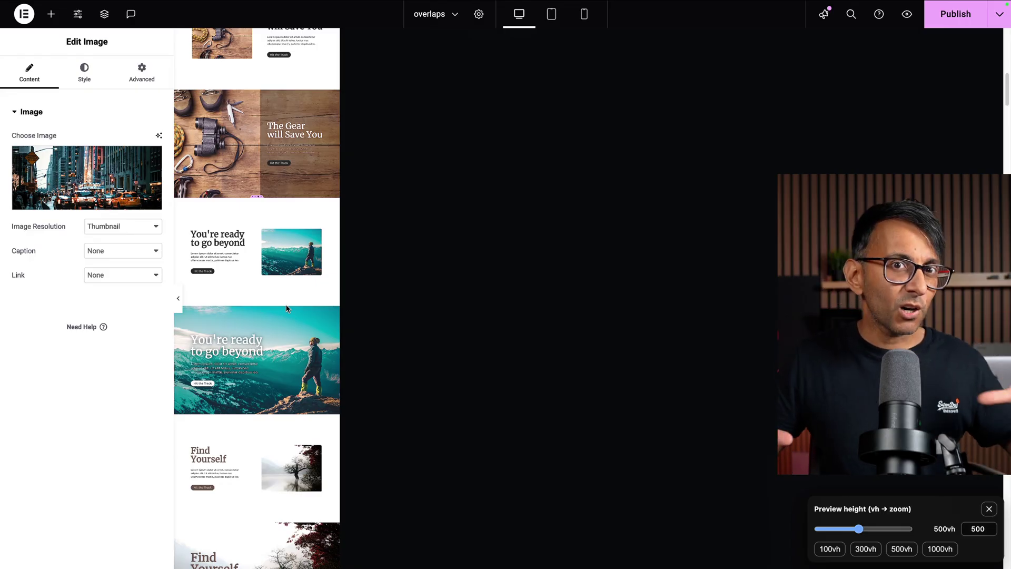
scroll(256, 280, "up", 3)
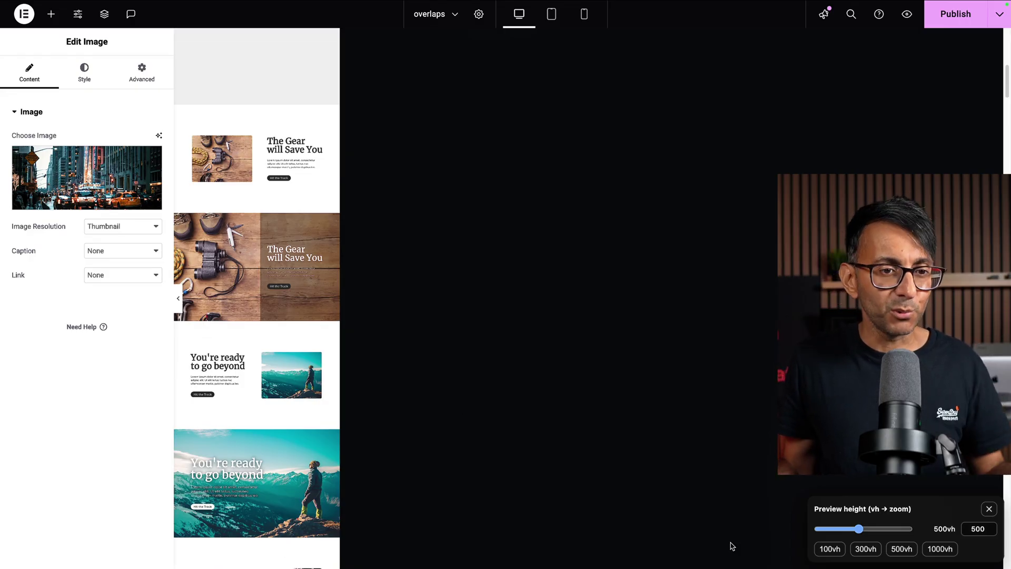
left_click_drag(867, 535, 896, 534)
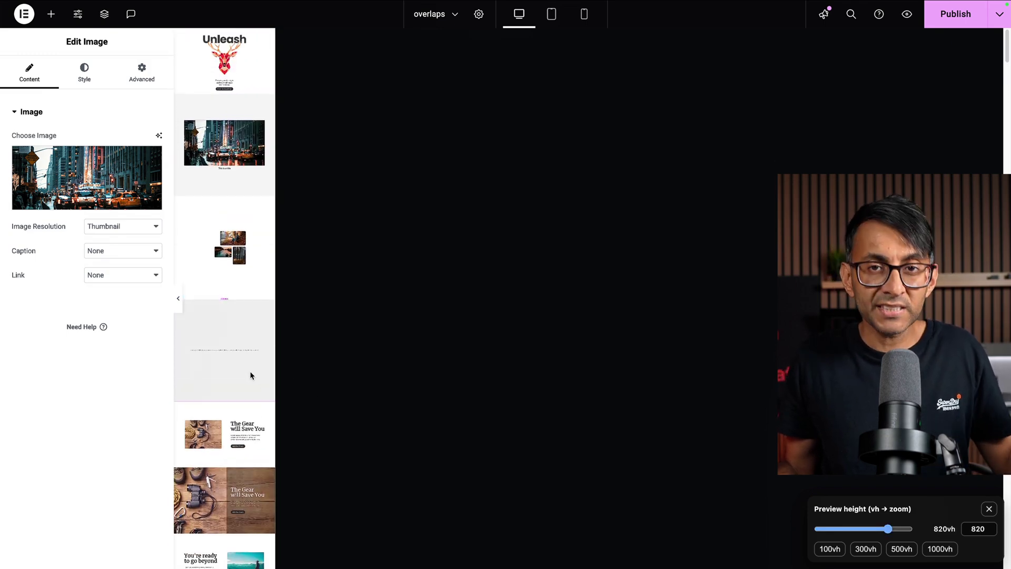
Select the gear and binoculars image, then show its Style and Advanced layout settings.
left_click(220, 212)
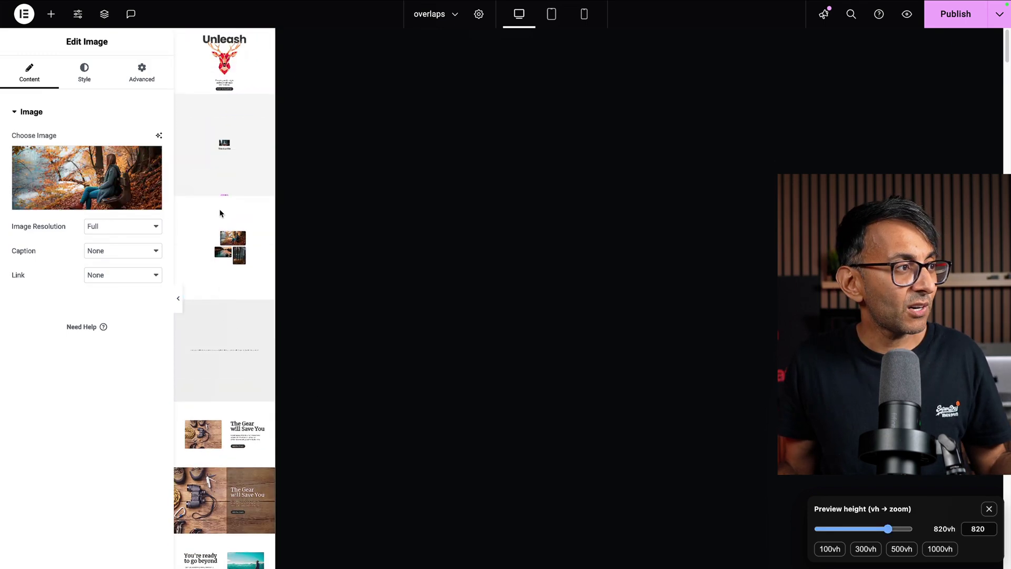
left_click(210, 438)
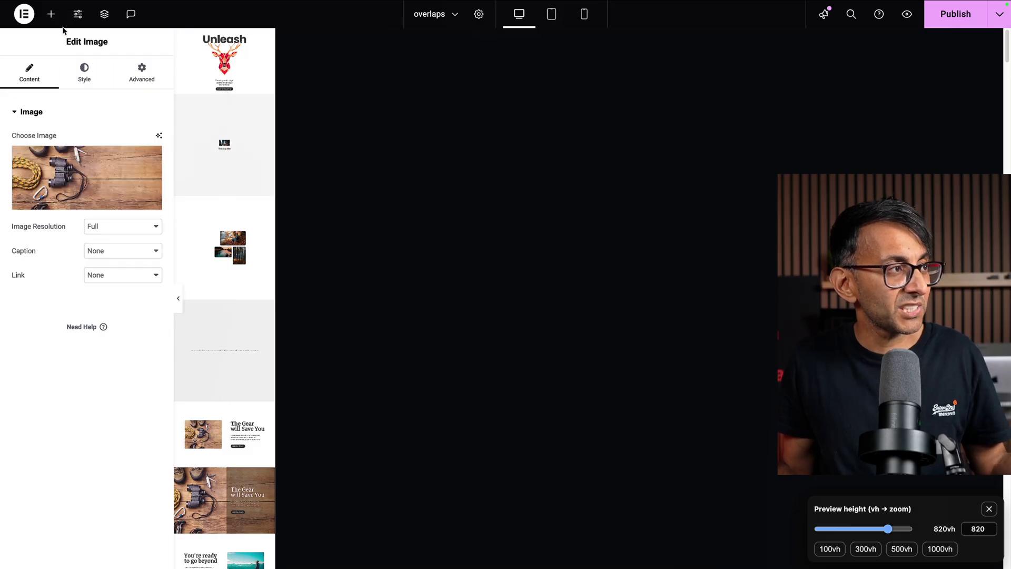
left_click(86, 79)
left_click(132, 80)
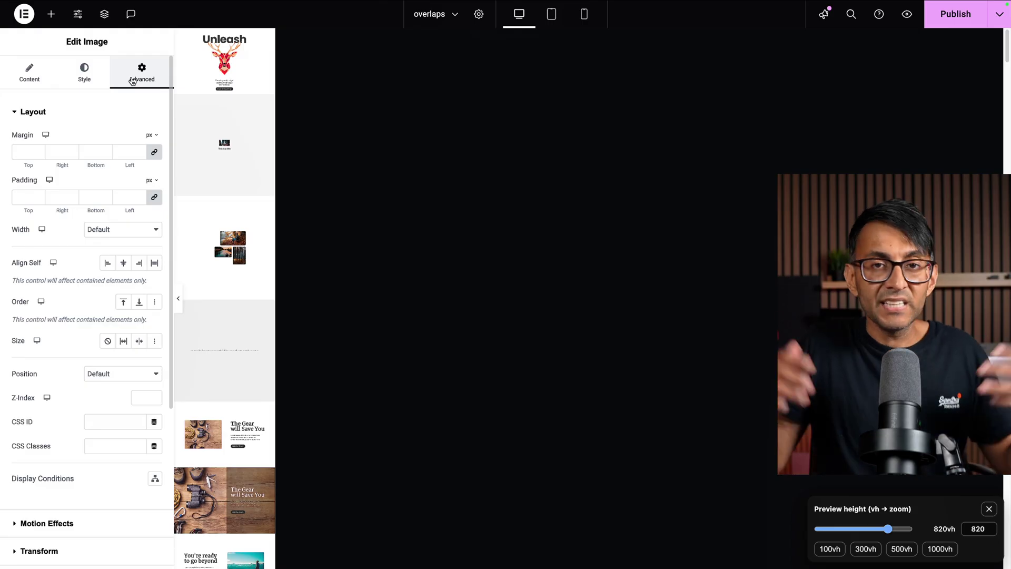